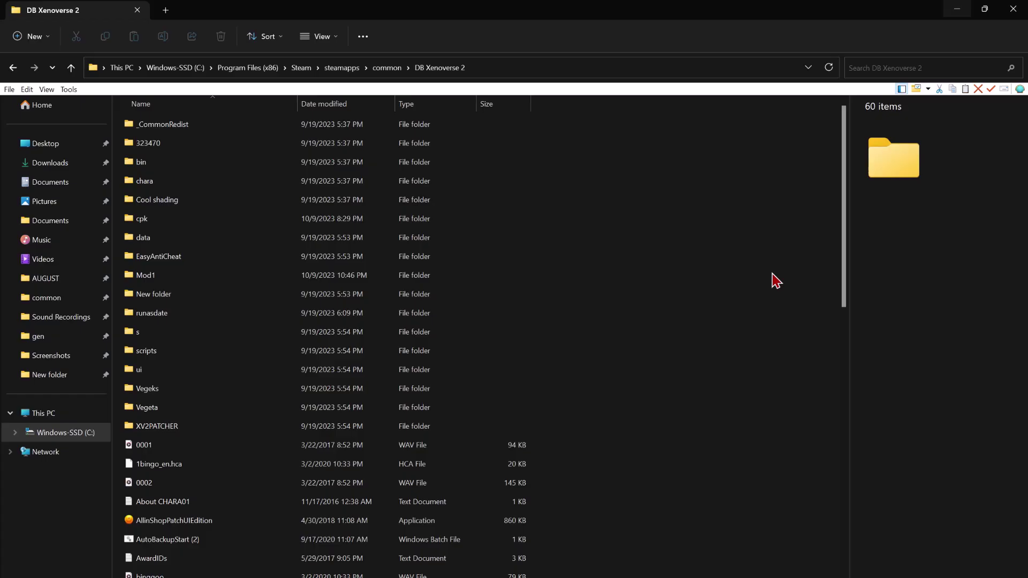
- Open the Steam console by running steam://open/console from the Windows Run dialog
click(702, 463)
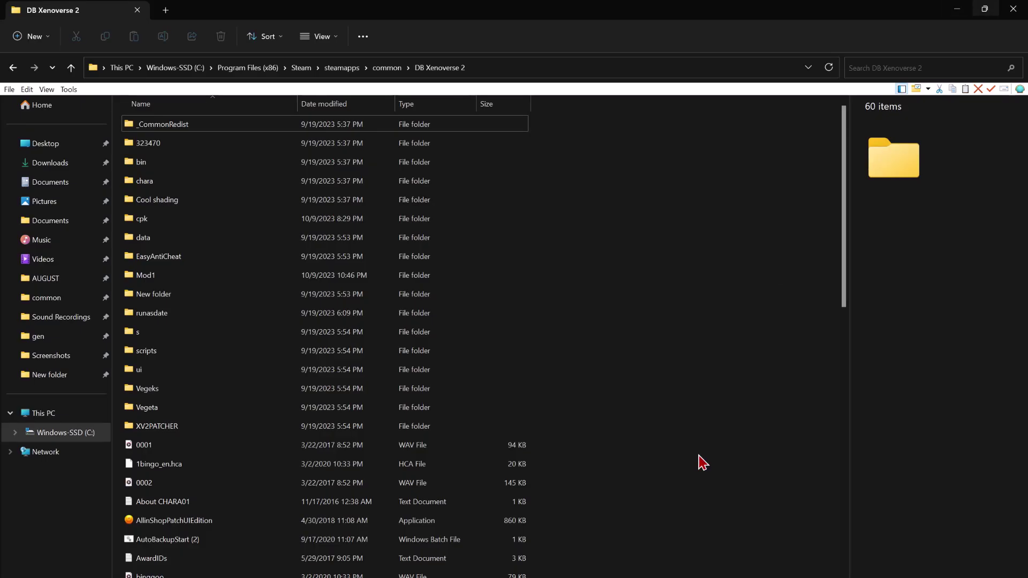
key(super+r)
right_click(96, 555)
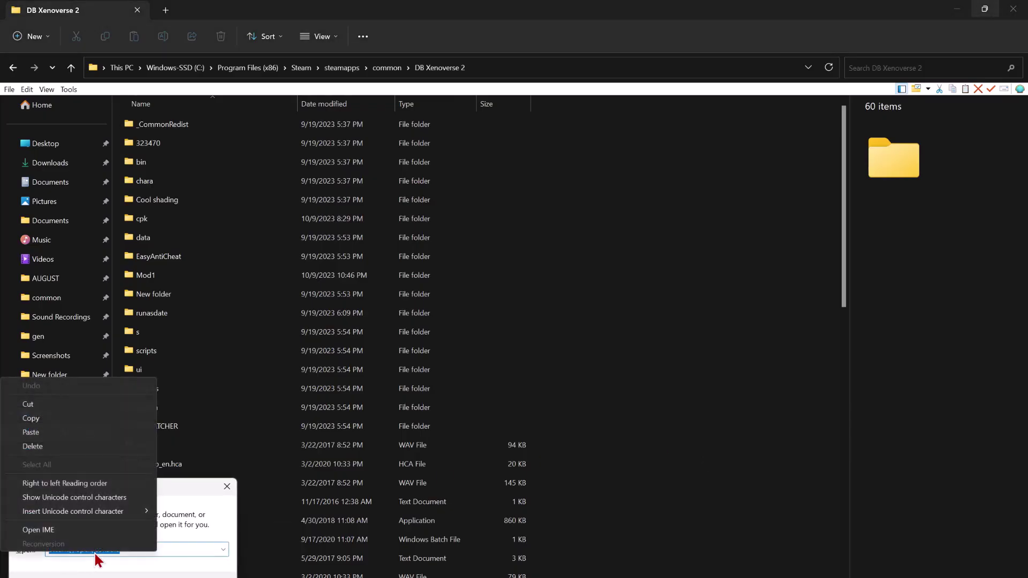
click(65, 435)
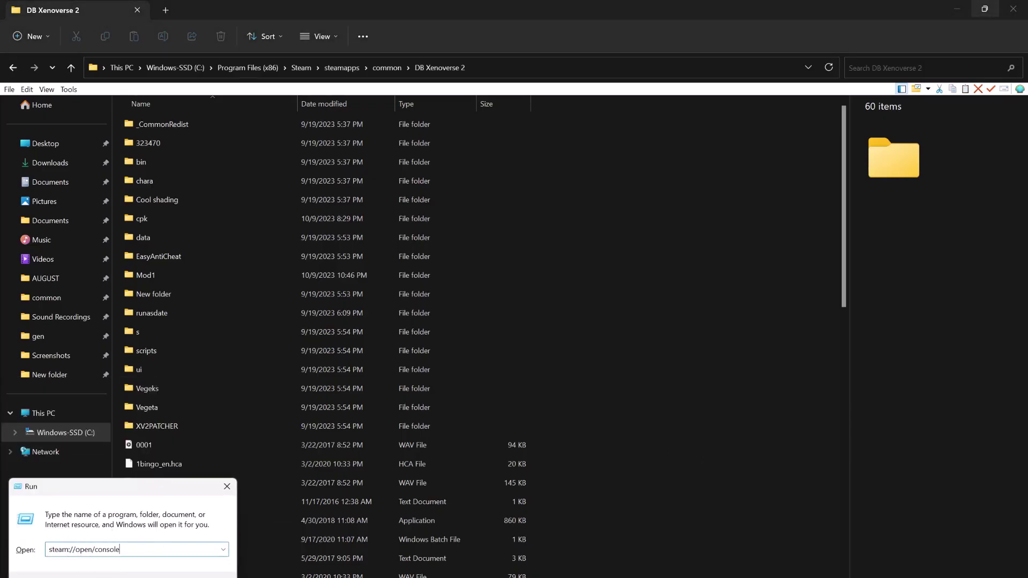
key(Return)
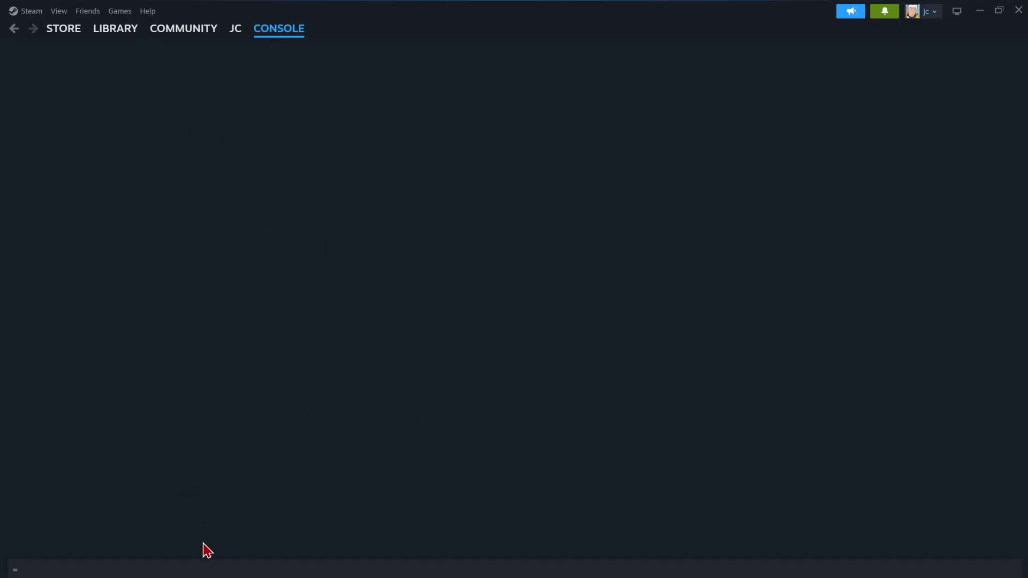
click(208, 572)
key(ctrl+v)
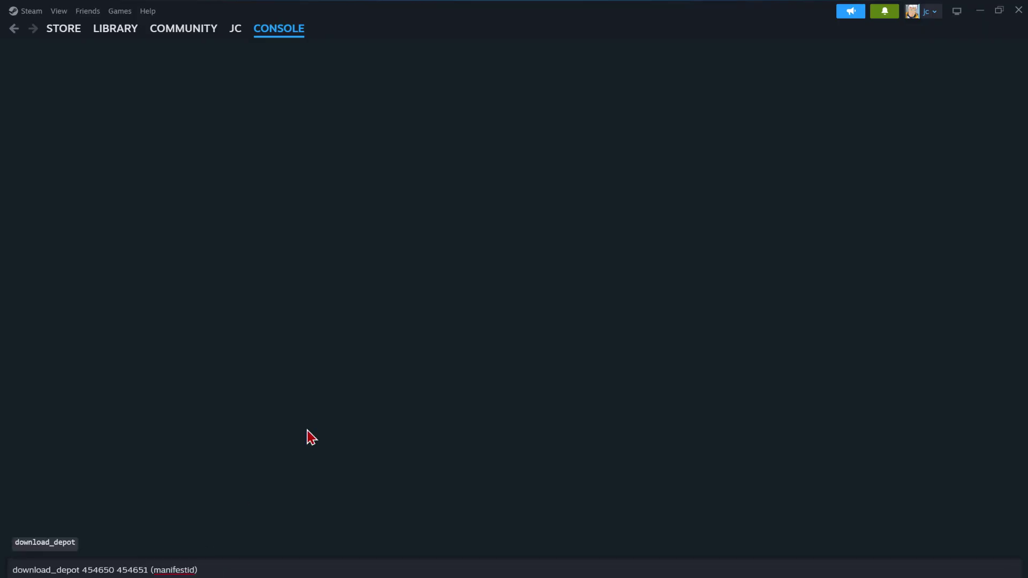
click(114, 570)
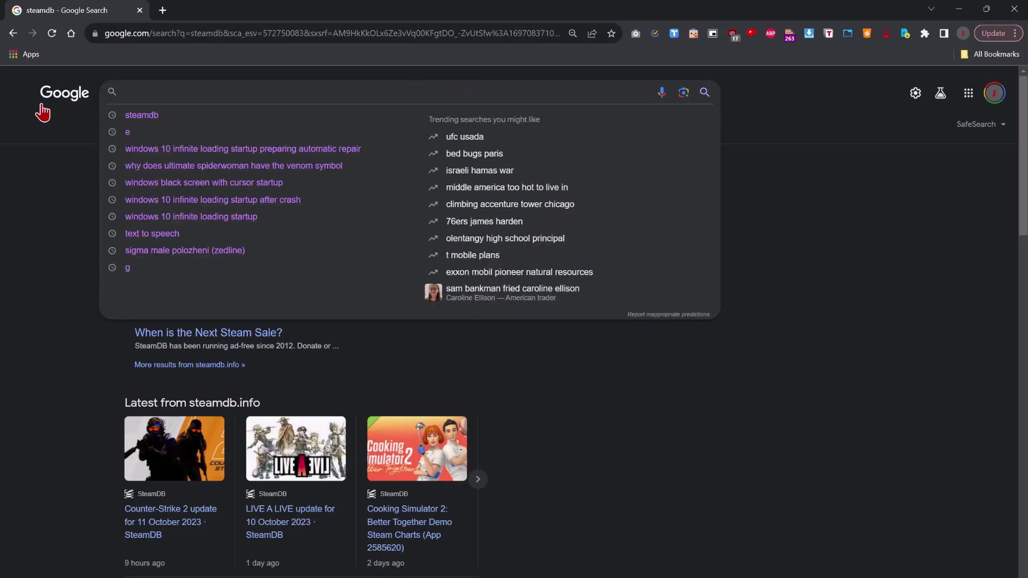
- Search Google for steamdb in Chrome and open the SteamDB site
key(Down)
key(Return)
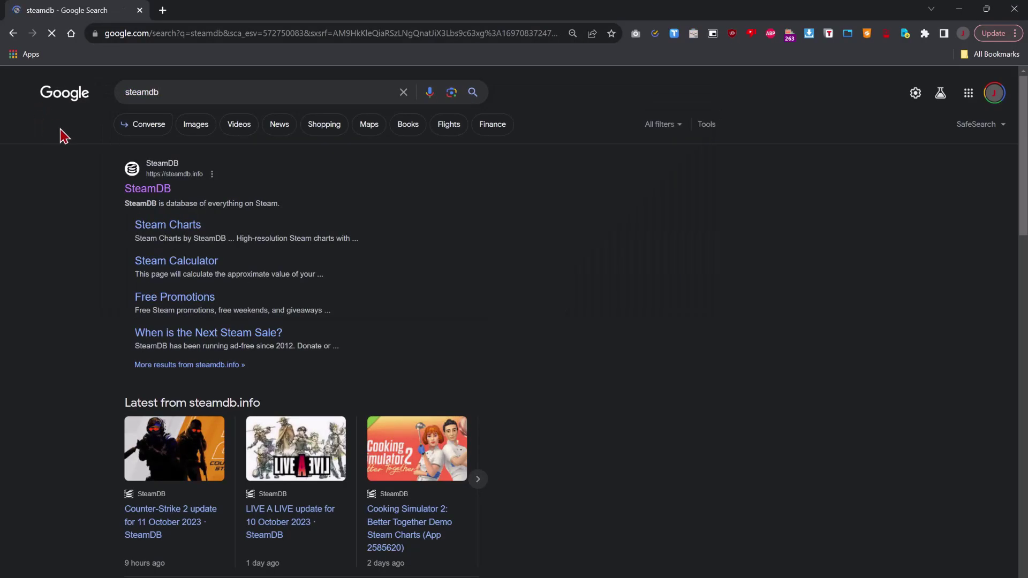
click(156, 192)
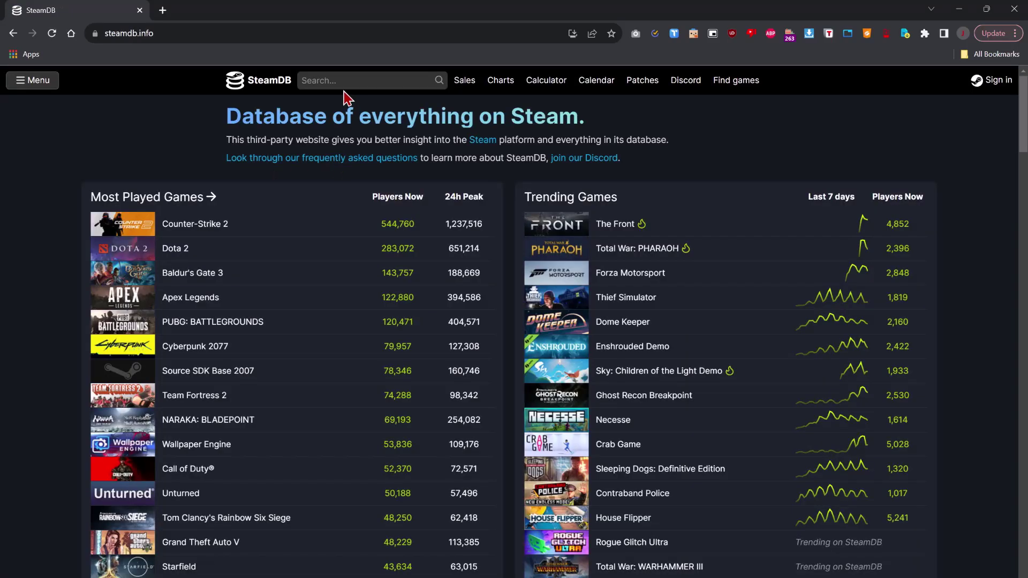
- Find DRAGON BALL XENOVERSE 2 with the SteamDB search and open its app page
click(334, 81)
text(xe)
key(Down)
key(Return)
scroll(194, 535, down, 3)
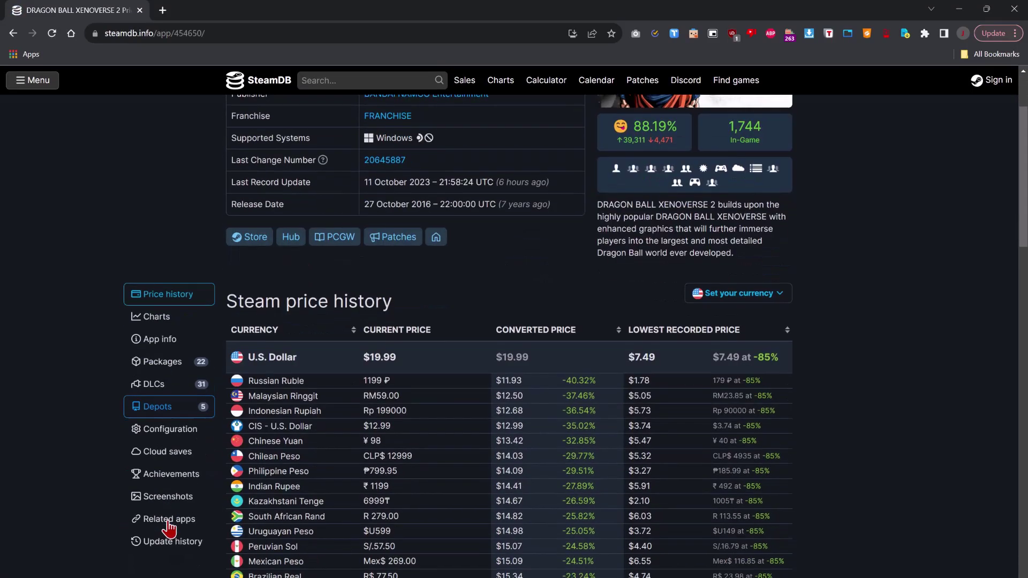
- Show the game's depots and open the patch notes of the public branch build 10996570
click(168, 409)
scroll(168, 409, down, 3)
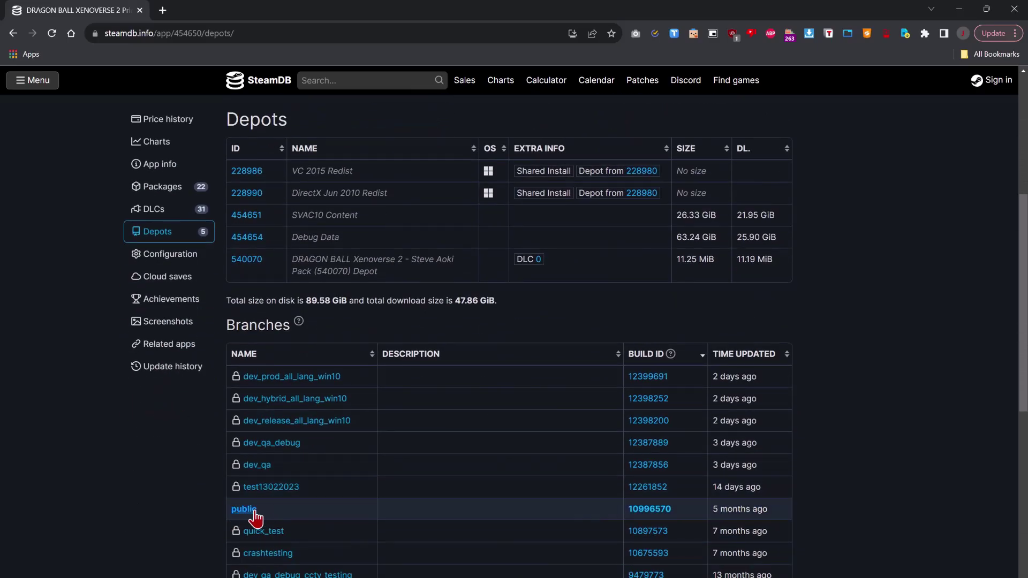
click(635, 509)
scroll(498, 464, down, 5)
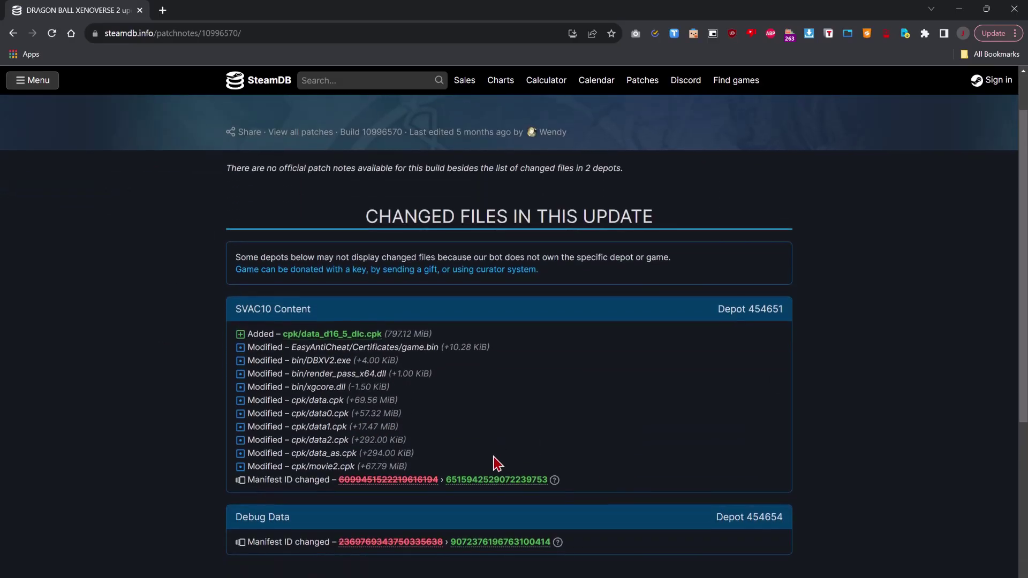
scroll(635, 368, up, 3)
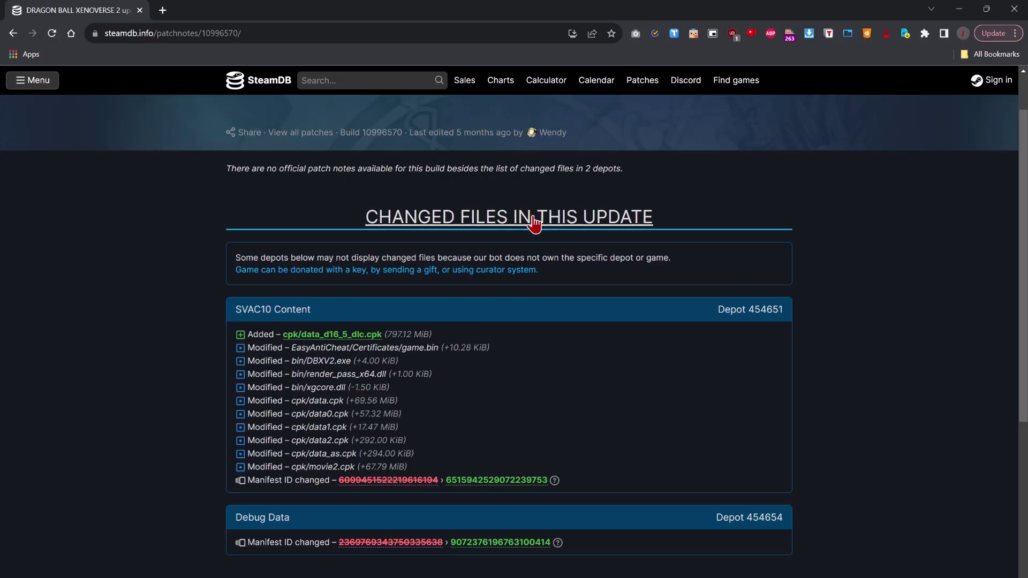
click(403, 481)
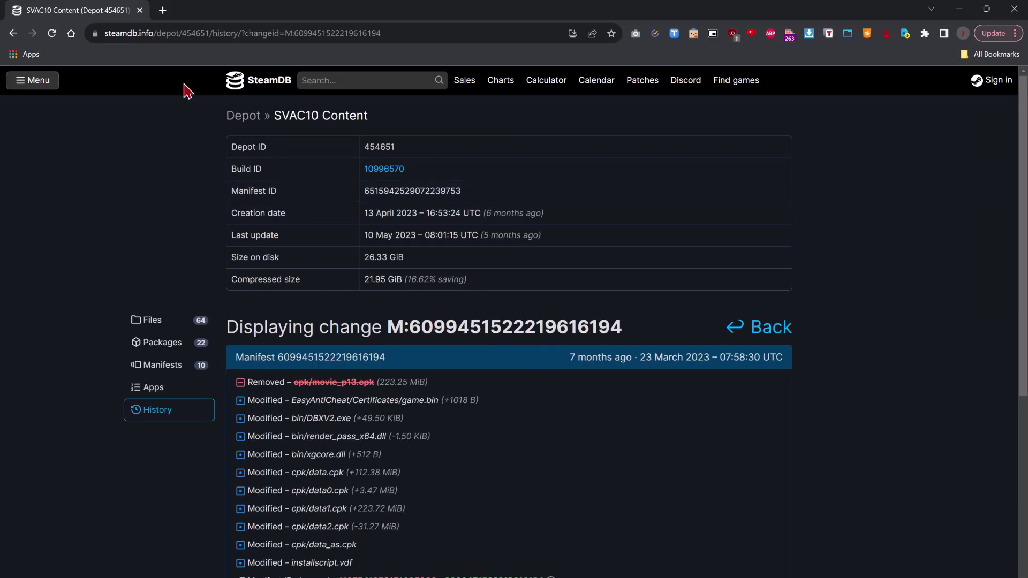
click(13, 33)
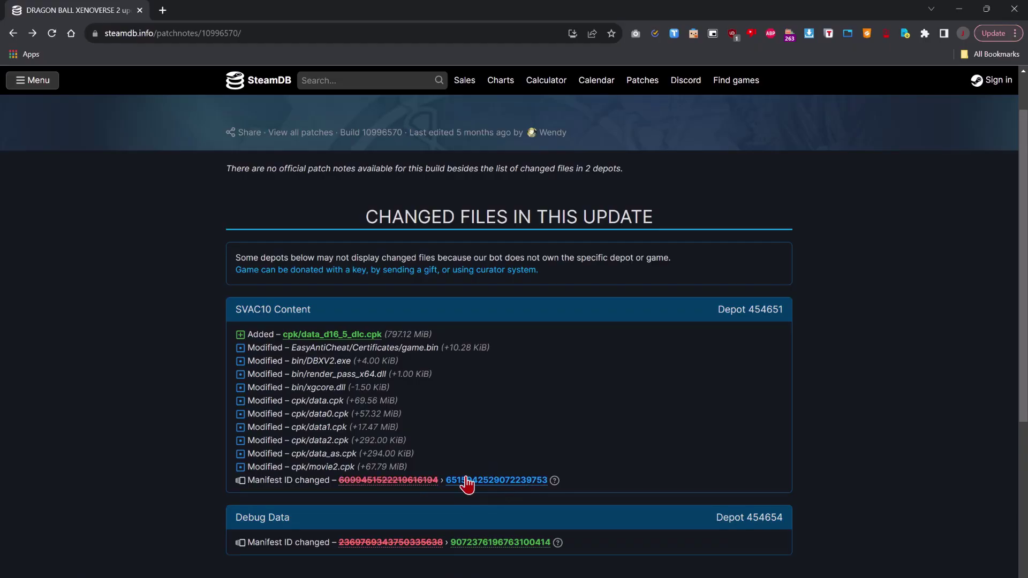
click(466, 480)
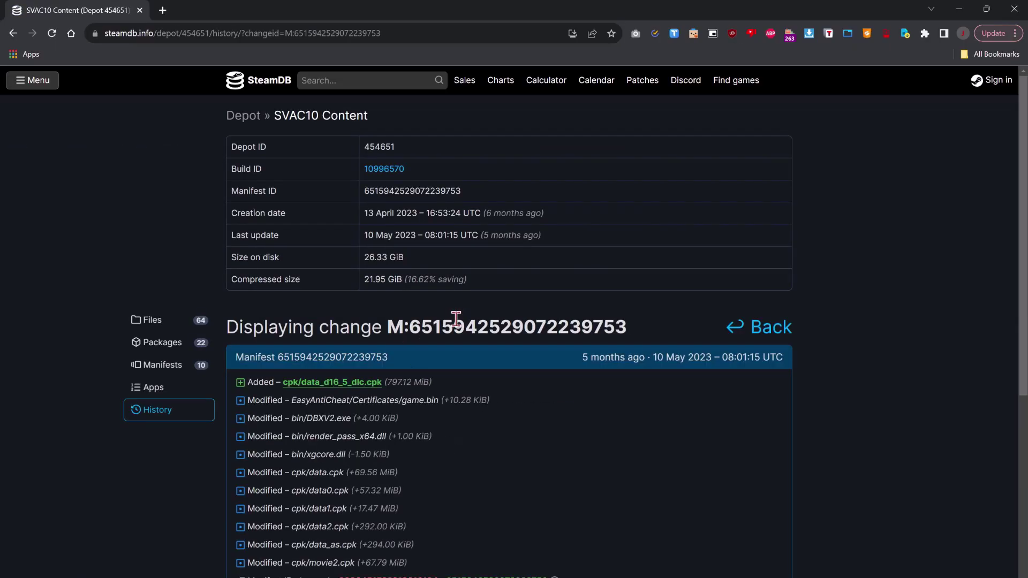
drag(412, 327, 621, 328)
key(ctrl+c)
right_click(622, 328)
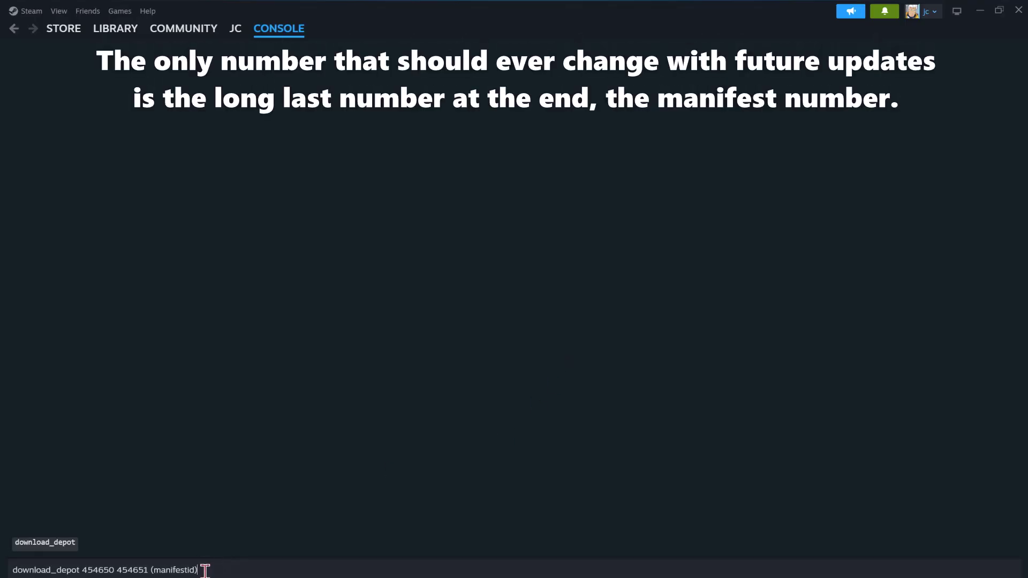
drag(199, 570, 154, 570)
key(ctrl+v)
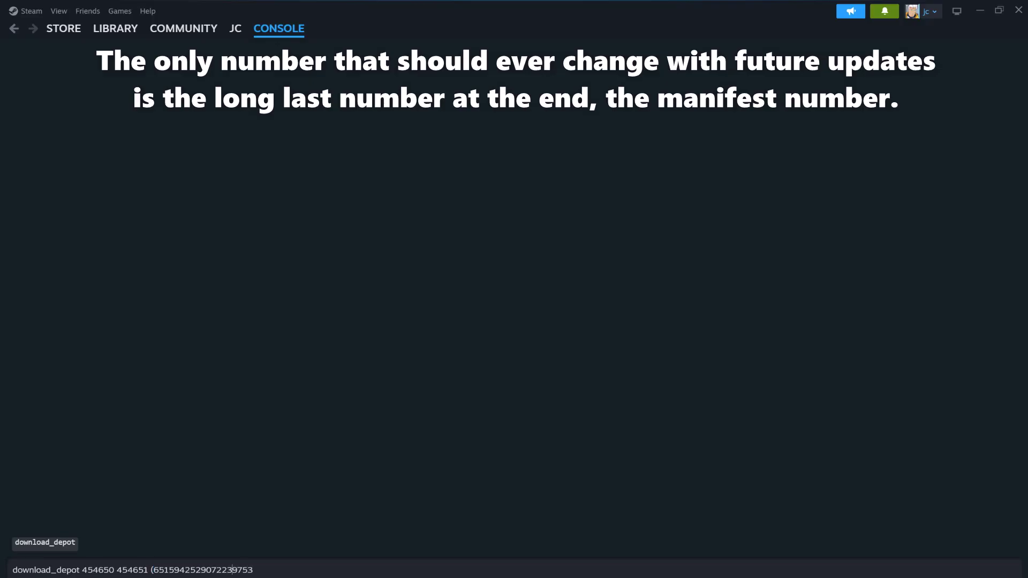
click(154, 569)
key(BackSpace)
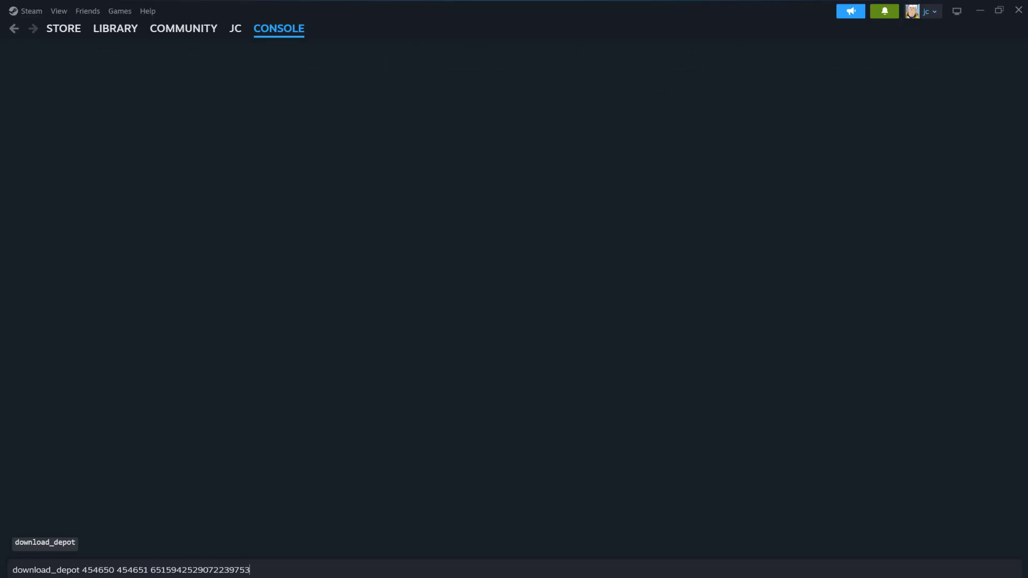
key(Return)
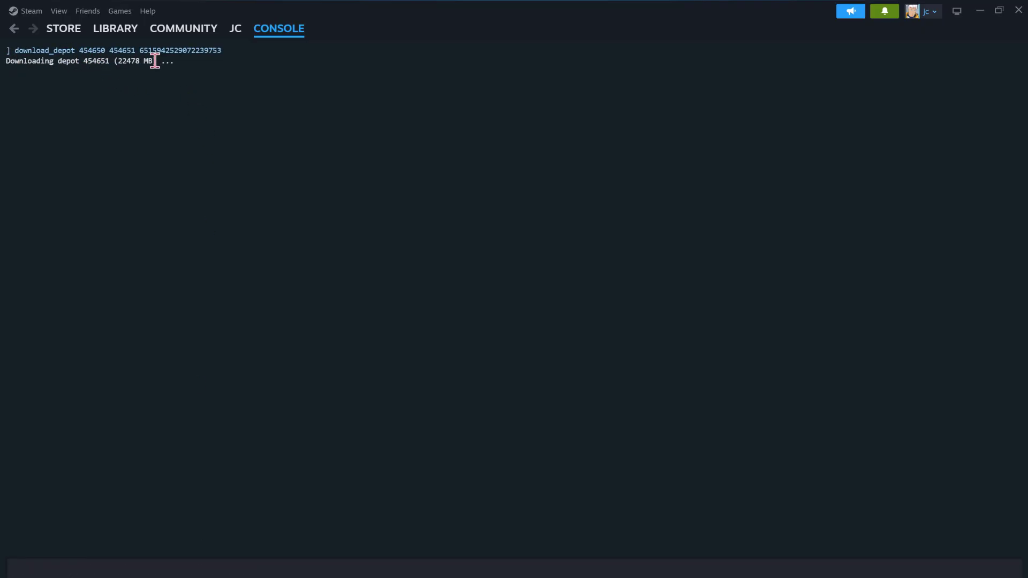
text(=-=-=)
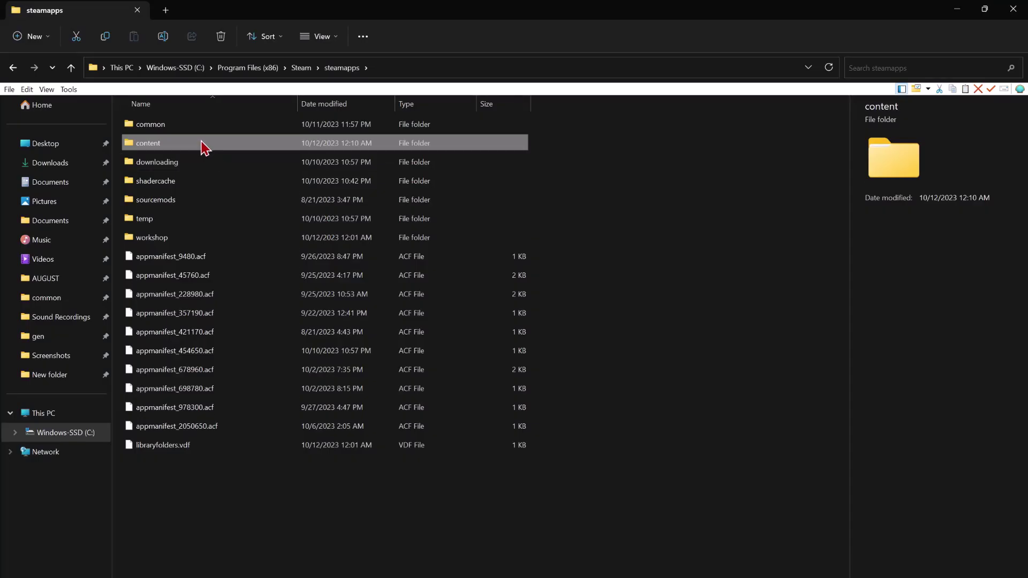
- In File Explorer, open the depot_454651 folder inside content\app_454650 under steamapps
double_click(203, 144)
double_click(184, 127)
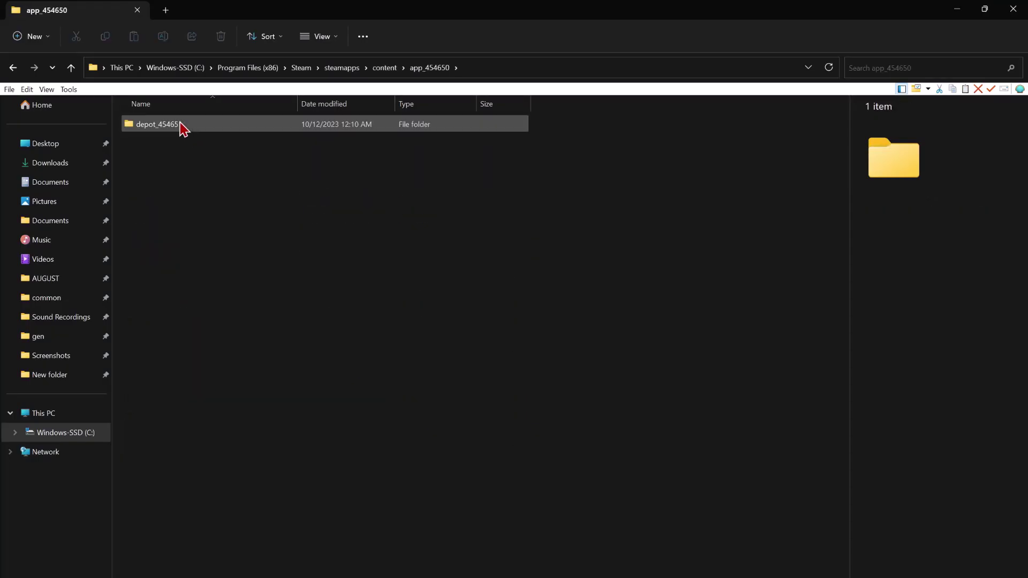
double_click(183, 126)
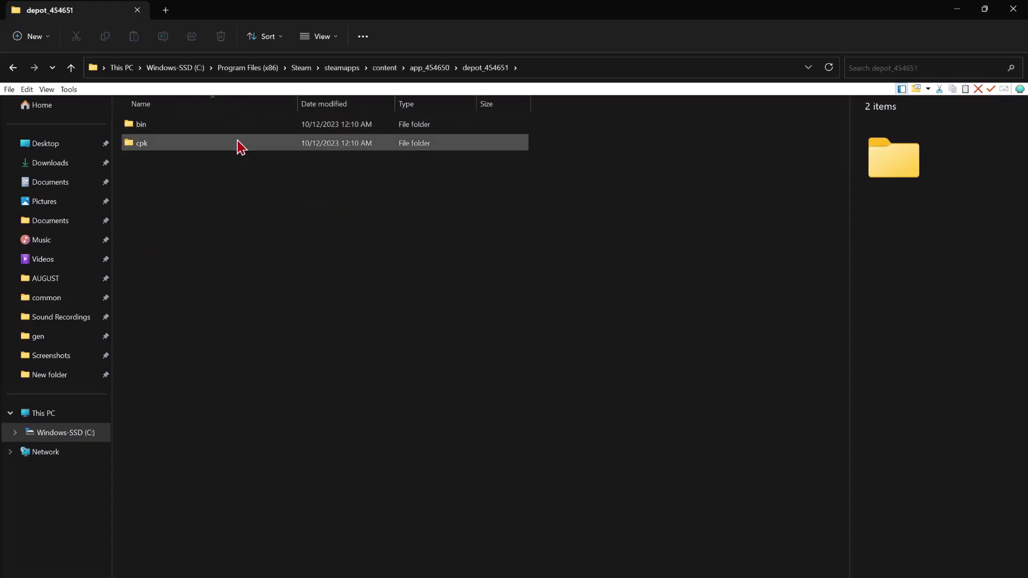
- Examine the contents of the bin and cpk folders, ending back in depot_454651
double_click(211, 142)
click(484, 73)
double_click(226, 125)
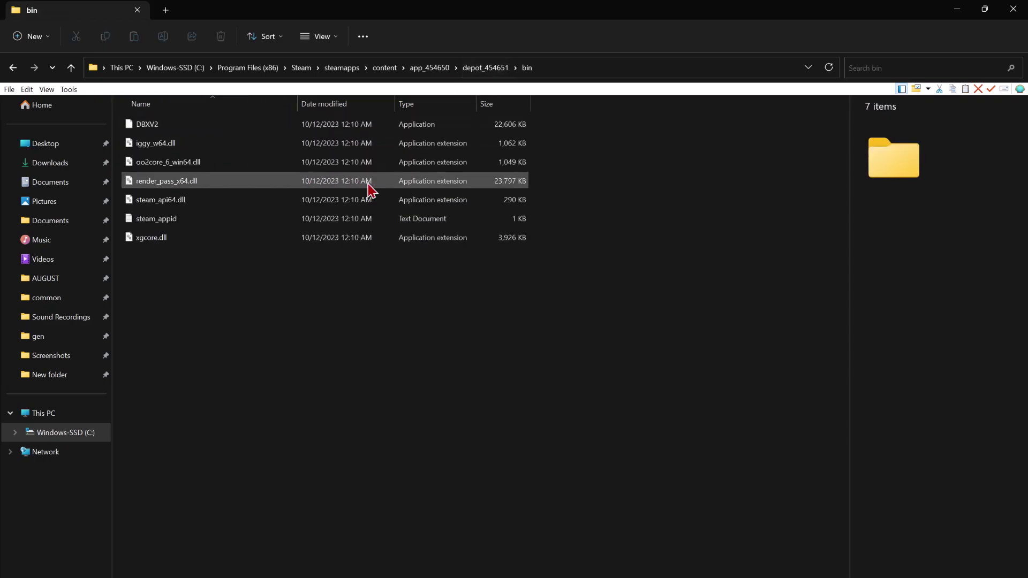
click(485, 68)
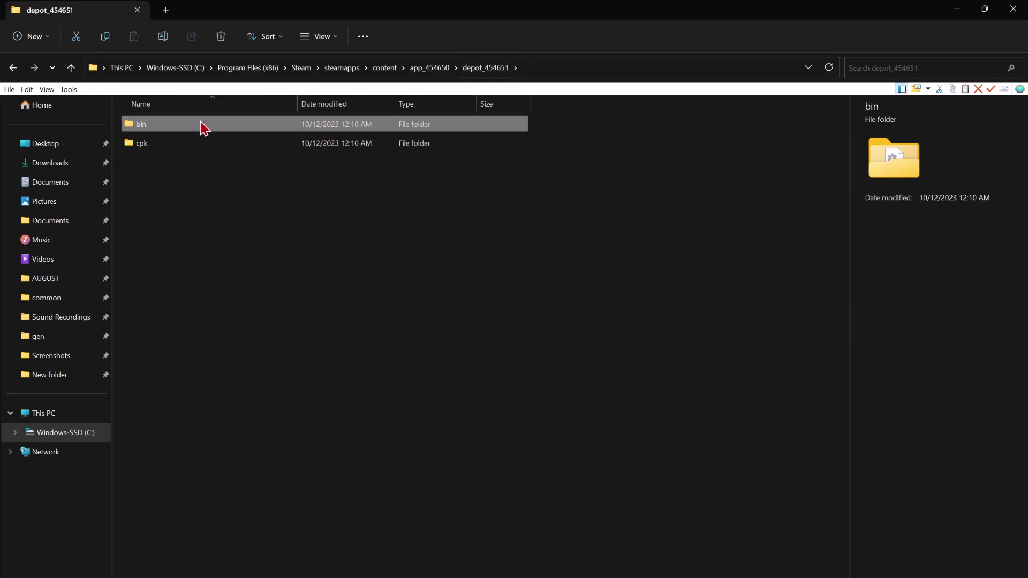
double_click(284, 146)
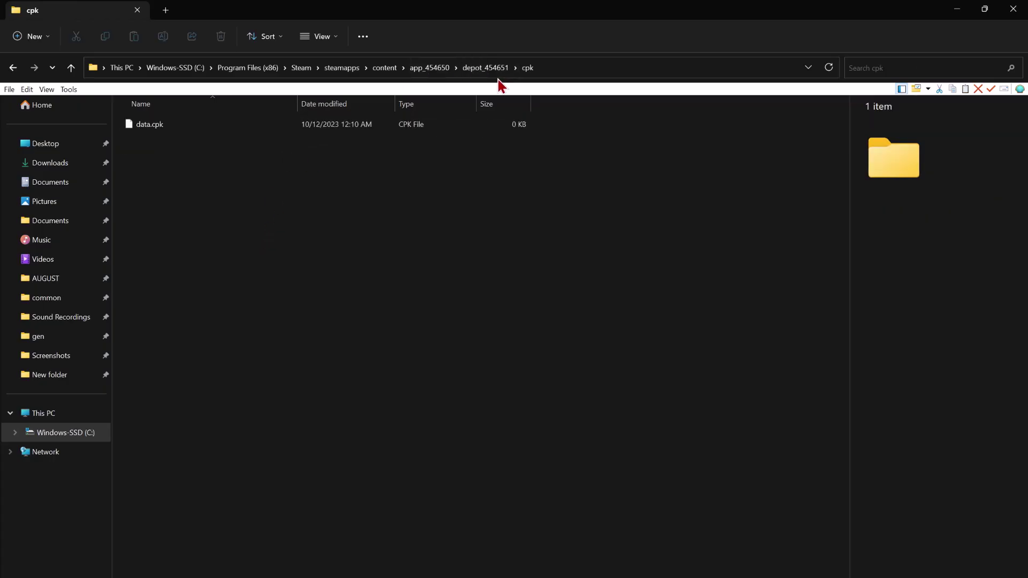
click(485, 68)
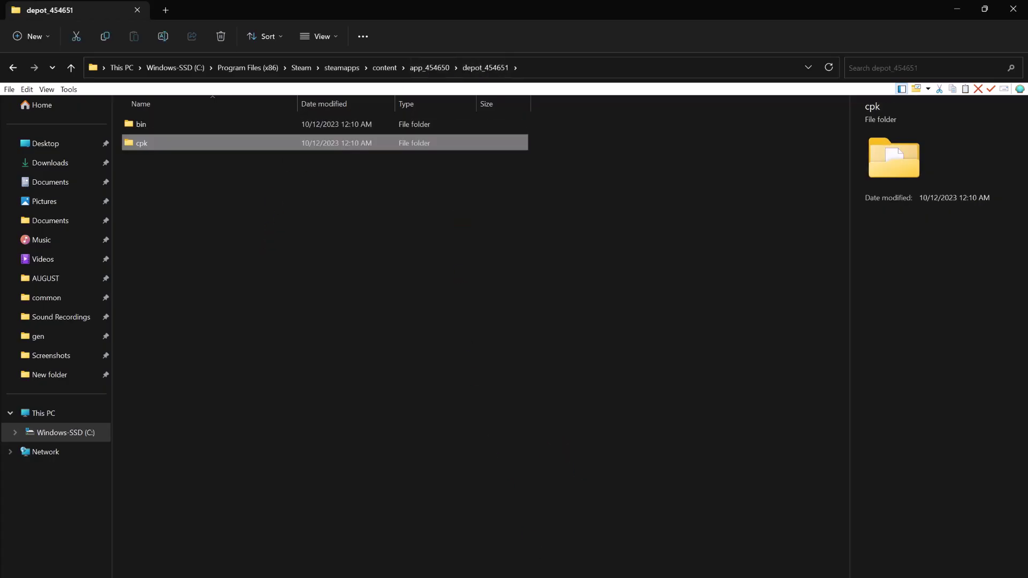
- Return to the Steam console and clear the stray characters from its command line
click(769, 552)
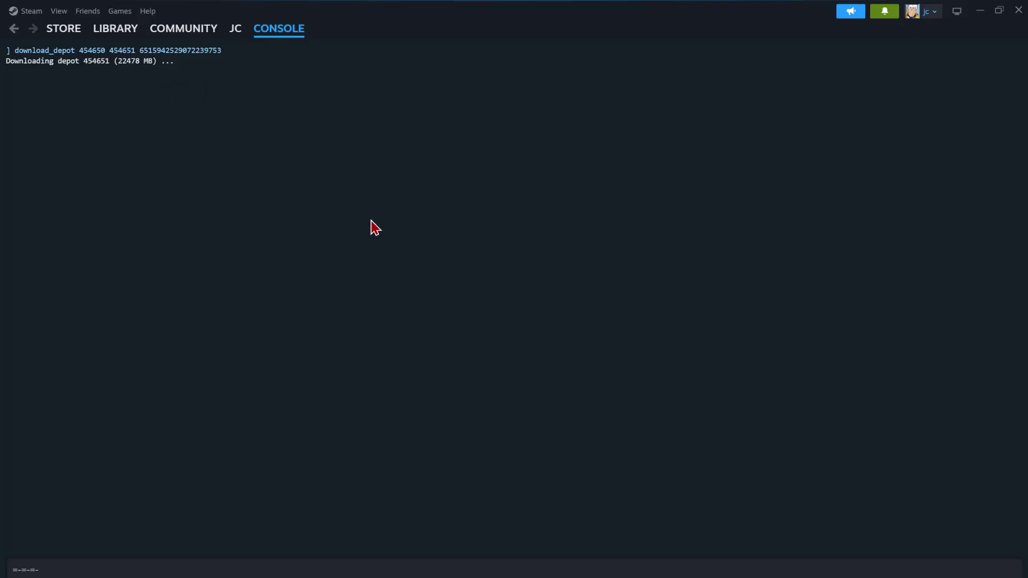
key(ctrl+a)
key(BackSpace)
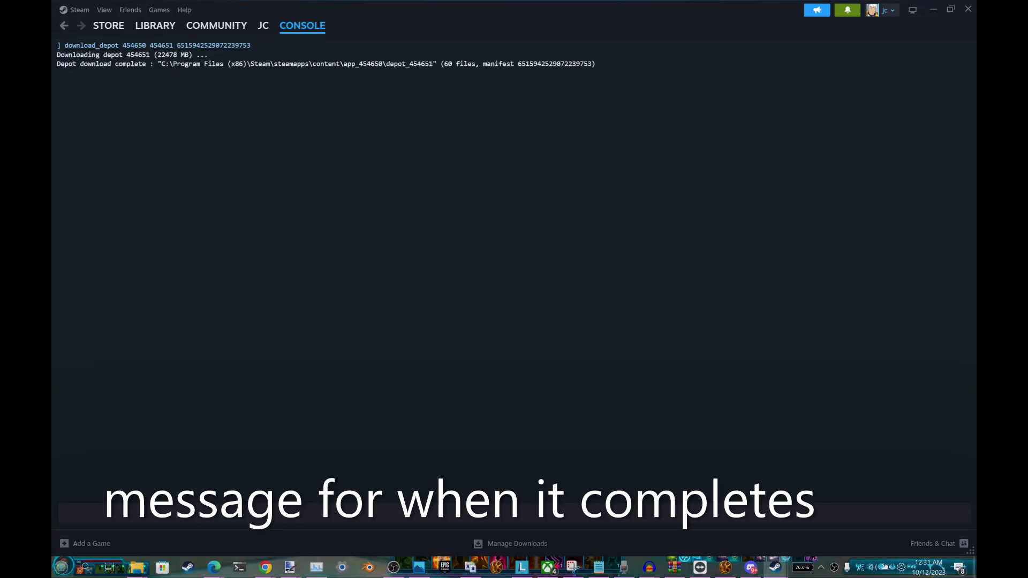
- Copy the bin and cpk folders from depot_454651 and try to paste them into the DB Xenoverse 2 folder
mouse_move(138, 568)
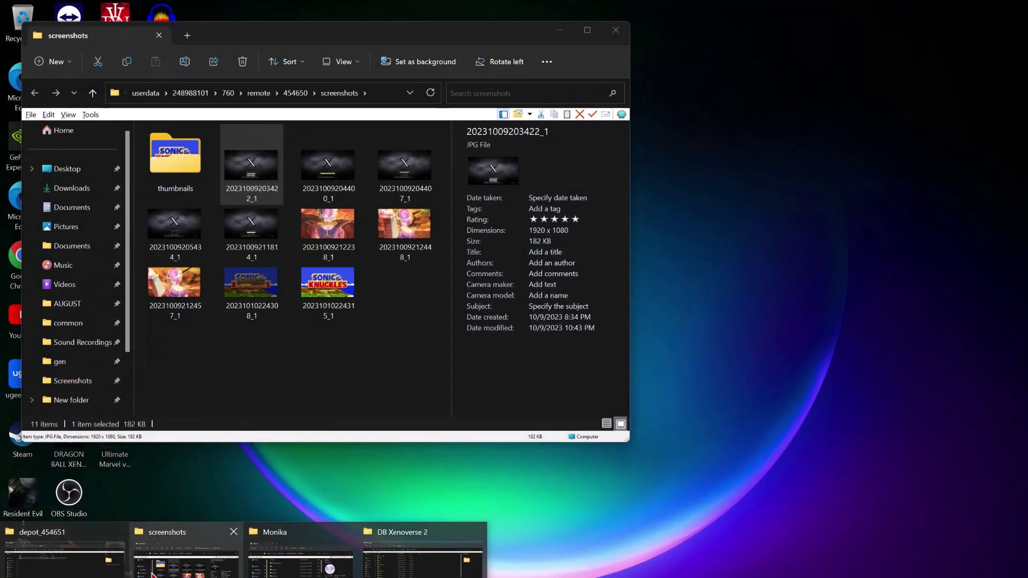
click(64, 557)
drag(368, 211, 270, 124)
click(104, 36)
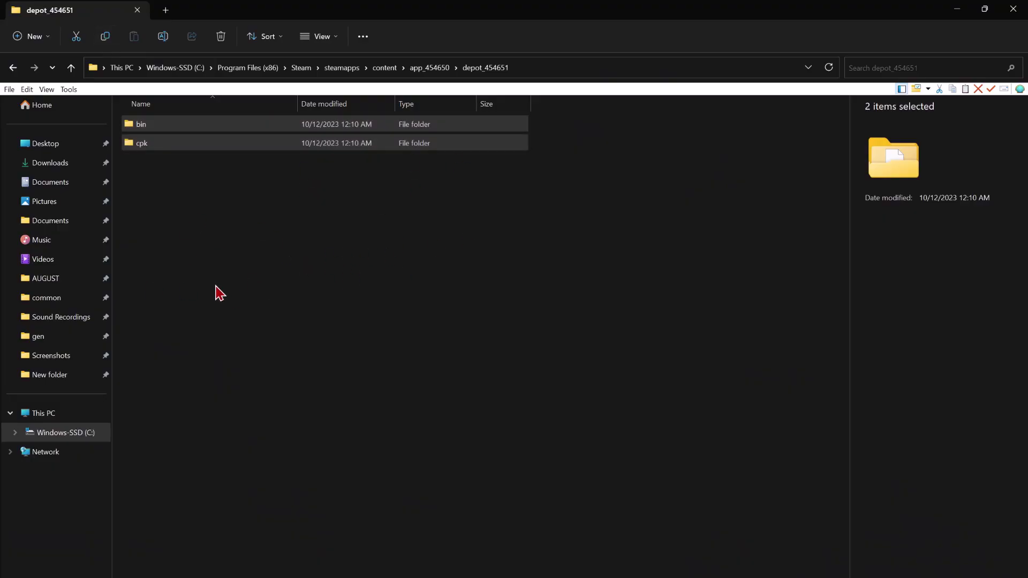
key(alt+Tab)
click(134, 37)
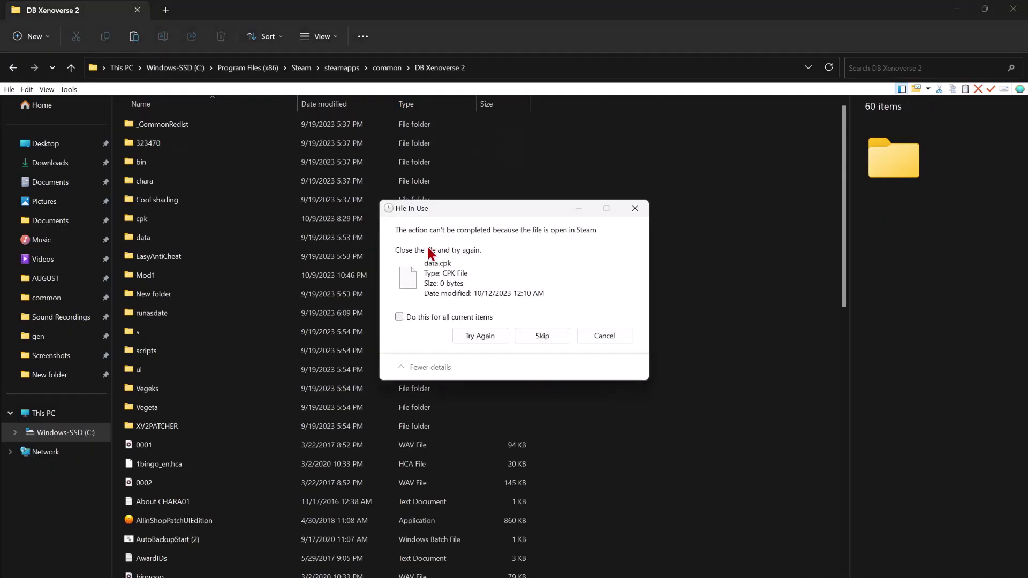
click(635, 209)
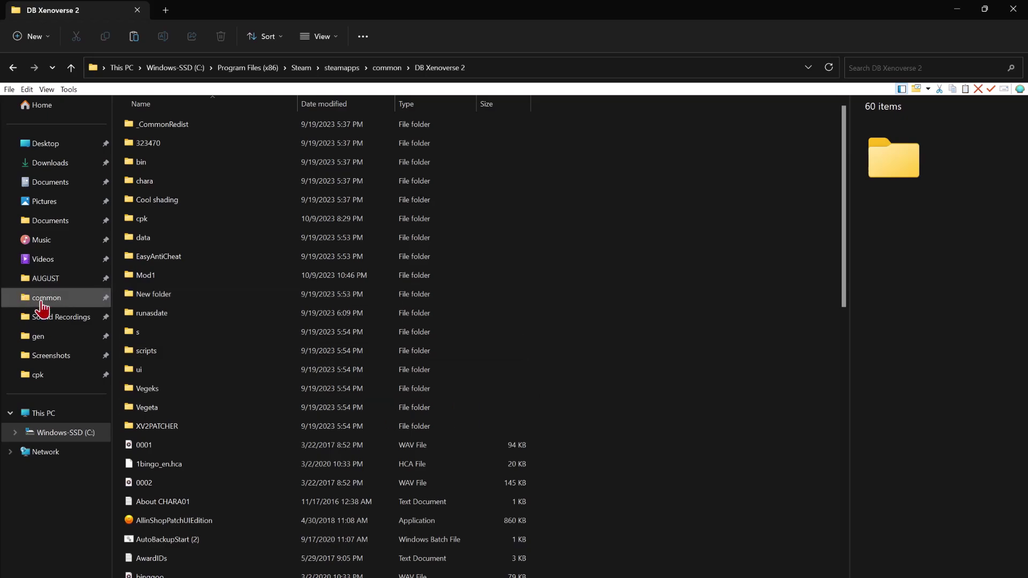
- Navigate from the game folder through common and steamapps to content\app_454650\depot_454651
click(41, 303)
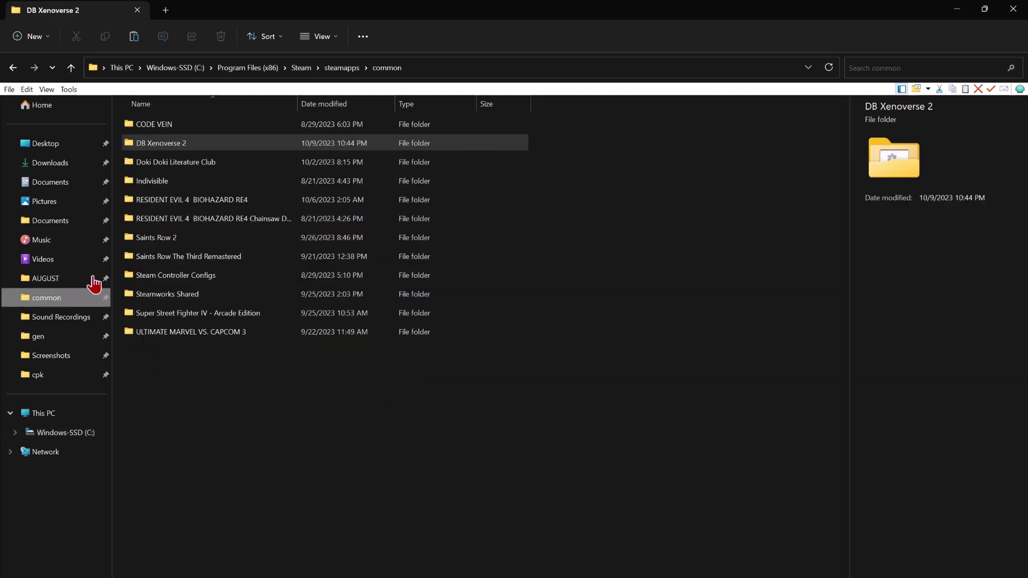
click(333, 72)
click(218, 148)
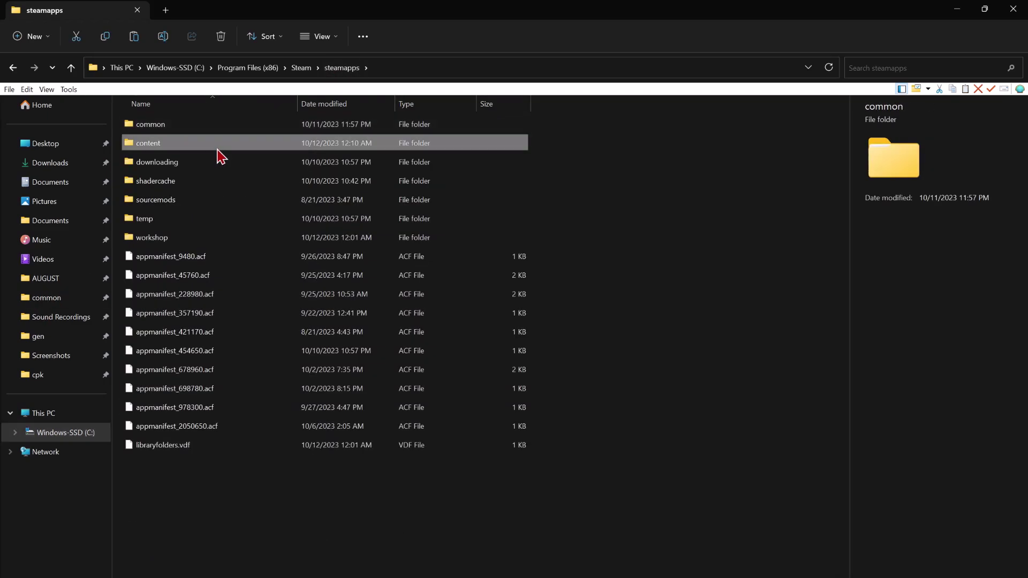
double_click(222, 155)
double_click(194, 130)
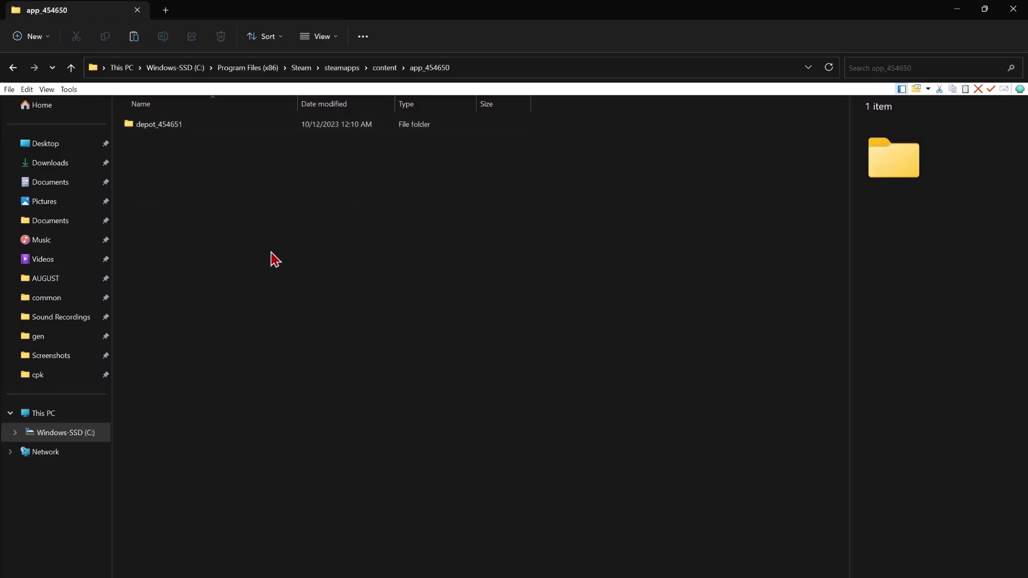
double_click(218, 130)
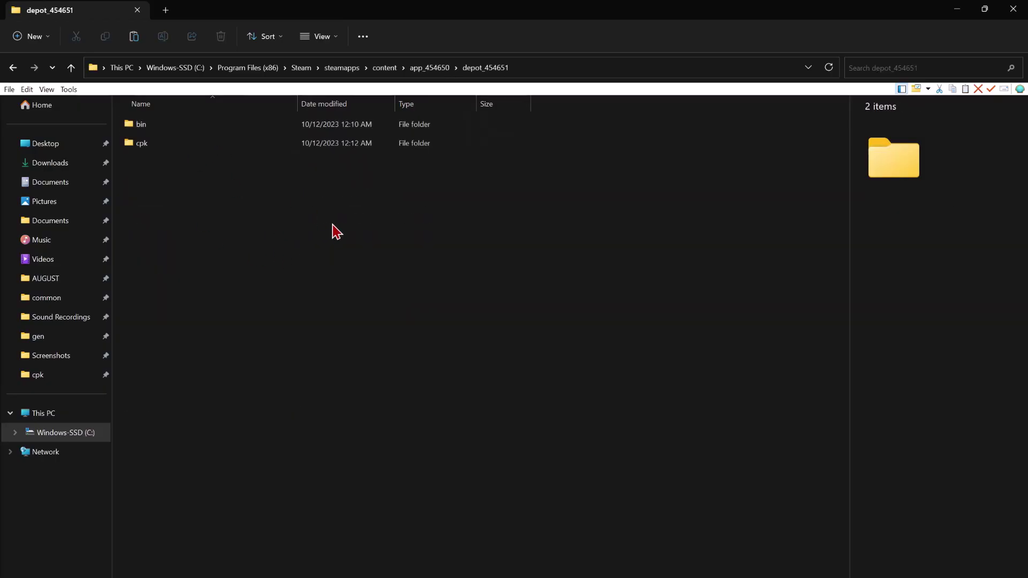